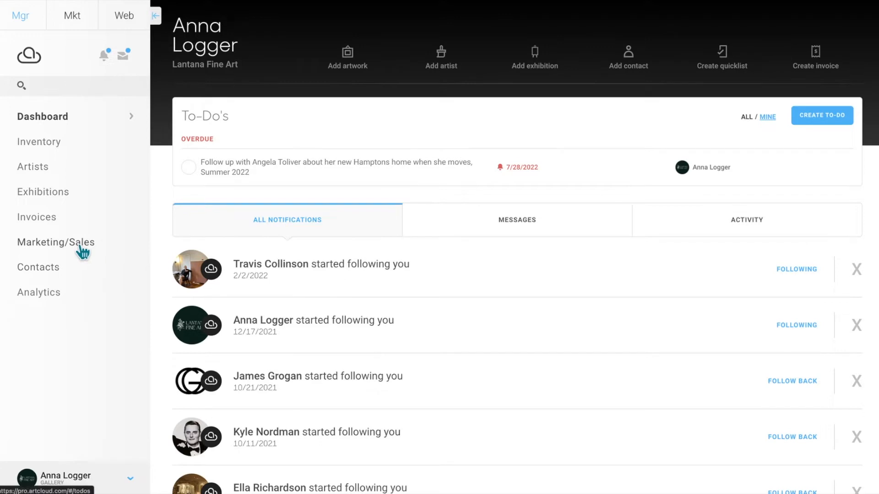
Step: Open the Campaigns list from the Marketing/Sales menu in the sidebar
{"action": "mouse_move", "coordinate": [79, 244]}
{"action": "left_click", "coordinate": [53, 319]}
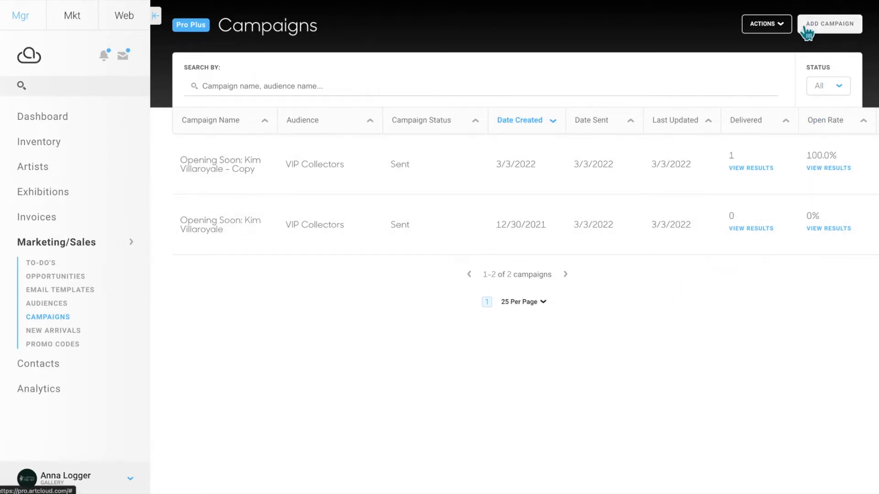
Step: Add a new campaign to bring up its Setup form
{"action": "left_click", "coordinate": [831, 29]}
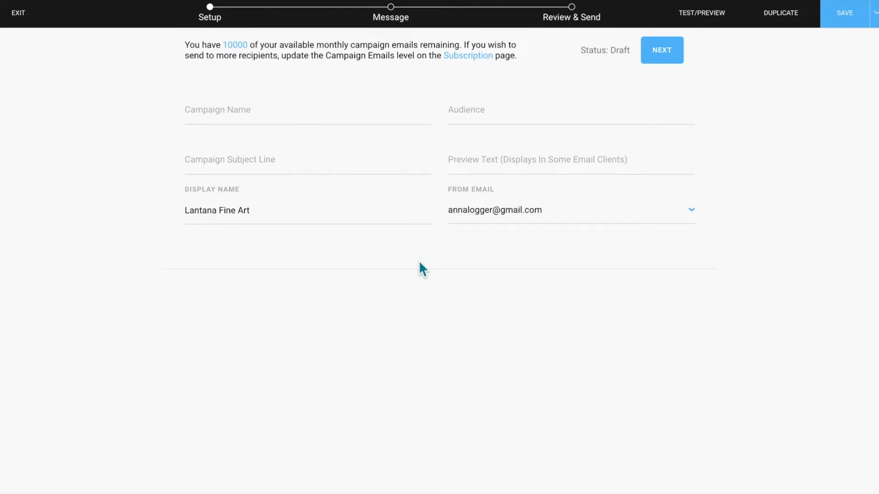
Step: Name the campaign 'New works yy Kim Villaroyale!', set the audience to Curators, save, and continue to Message
{"action": "left_click", "coordinate": [271, 118]}
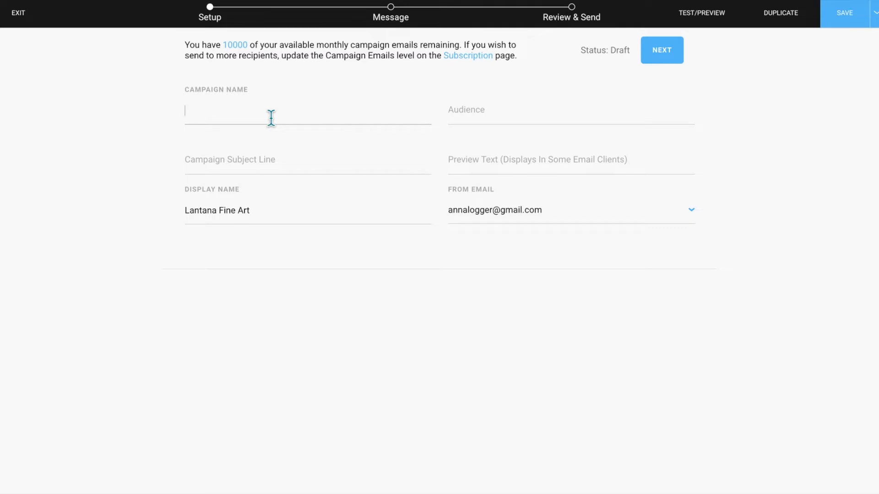
{"action": "type", "text": "New works y"}
{"action": "type", "text": "y Kim Villaroyale!"}
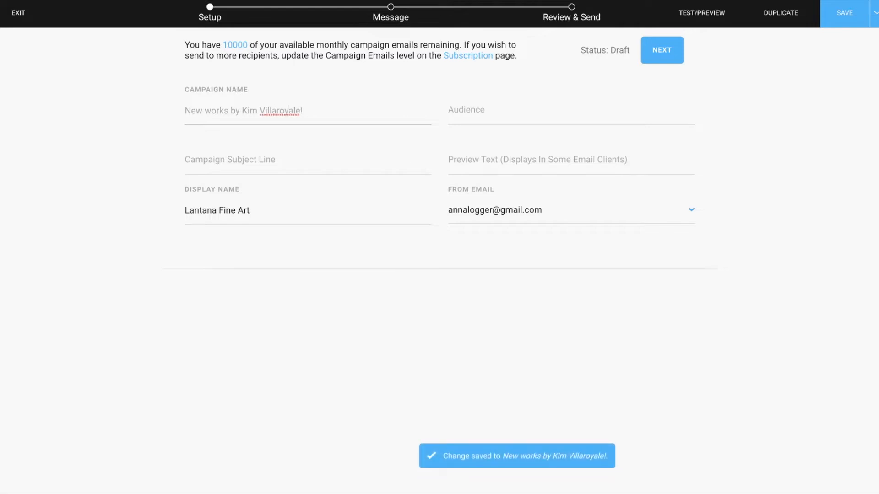
{"action": "left_click", "coordinate": [471, 112]}
{"action": "type", "text": "Curator"}
{"action": "left_click", "coordinate": [467, 144]}
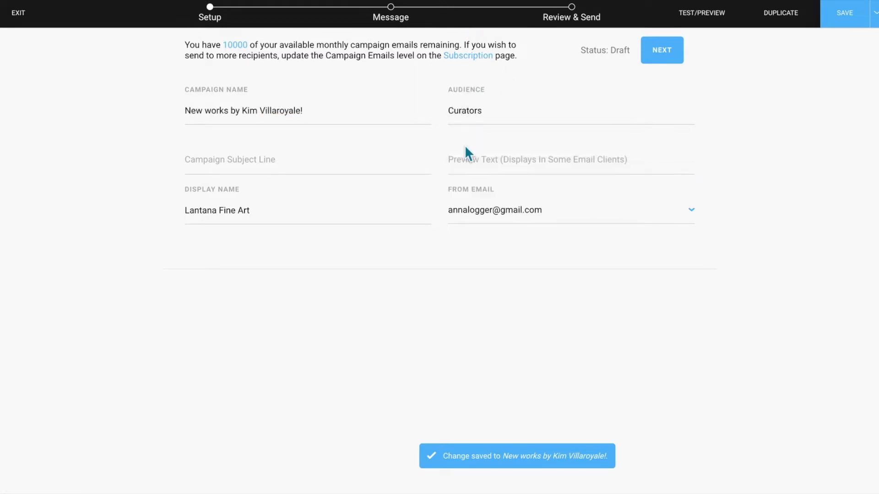
{"action": "left_click", "coordinate": [843, 23]}
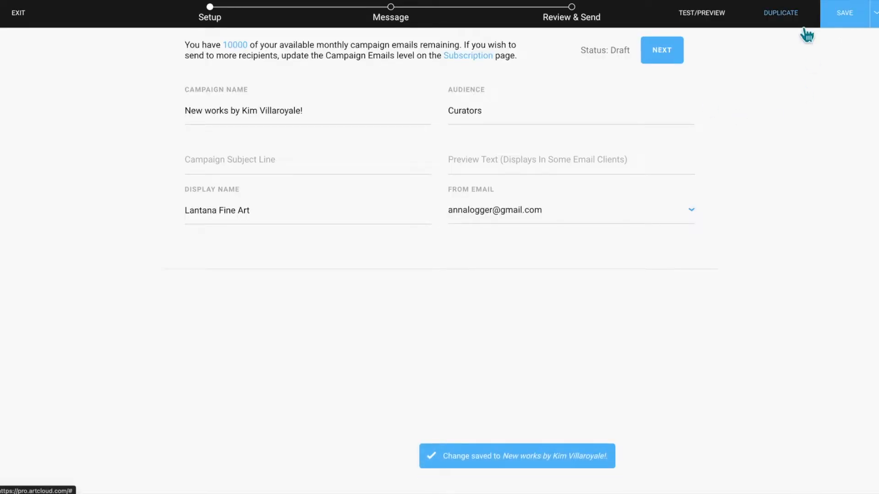
{"action": "left_click", "coordinate": [671, 51]}
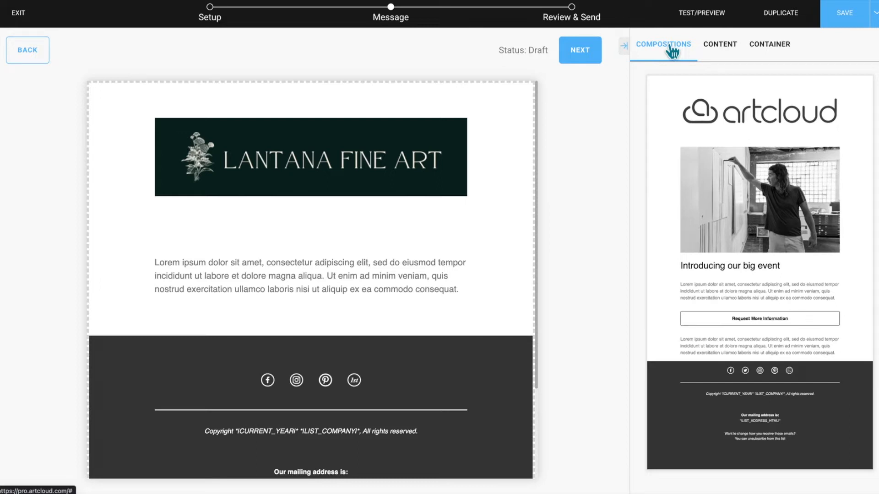
Step: Select the Lantana Fine Art logo block to show its Logo Design panel
{"action": "left_click", "coordinate": [309, 114]}
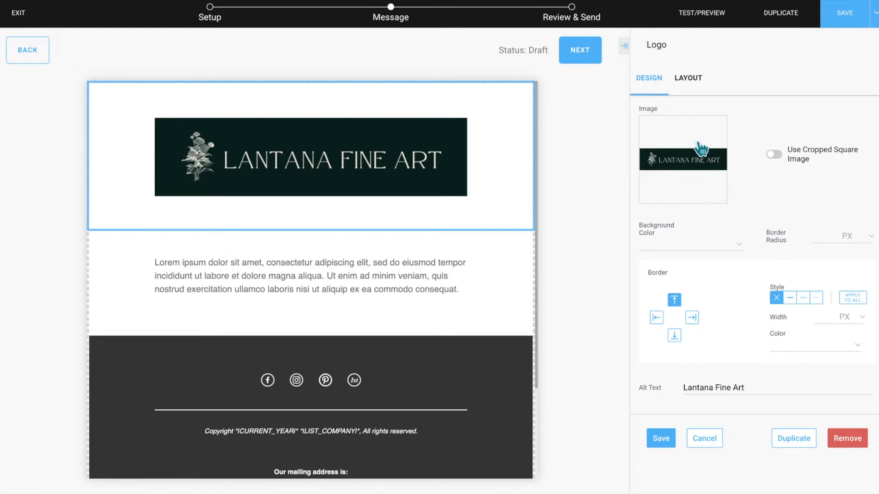
Step: Check the logo image and layout padding without changing them, then save the logo block
{"action": "left_click", "coordinate": [684, 192]}
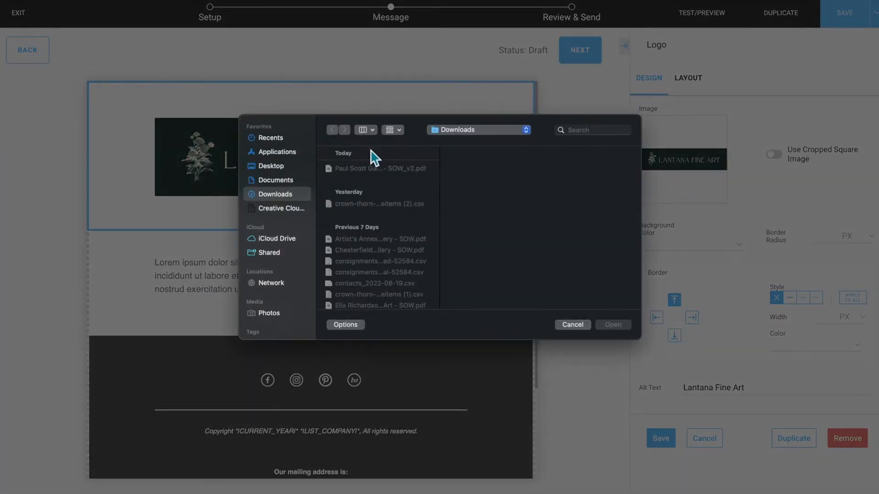
{"action": "left_click", "coordinate": [581, 327]}
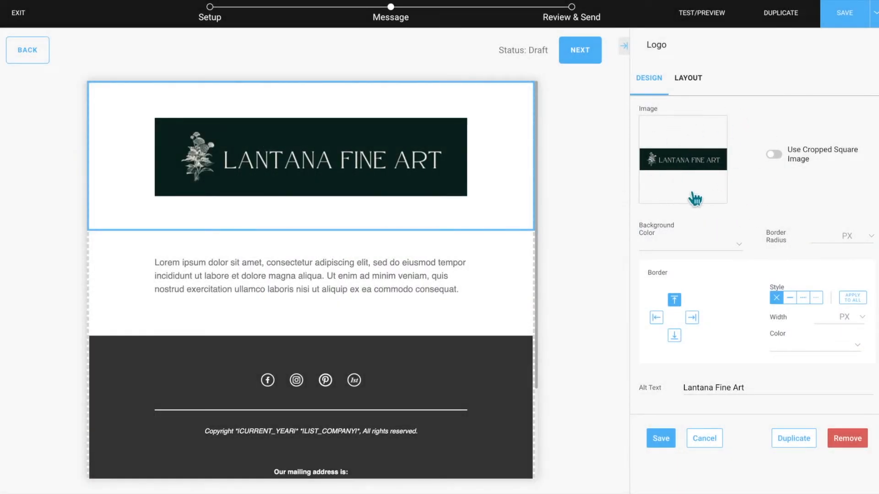
{"action": "left_click", "coordinate": [691, 79]}
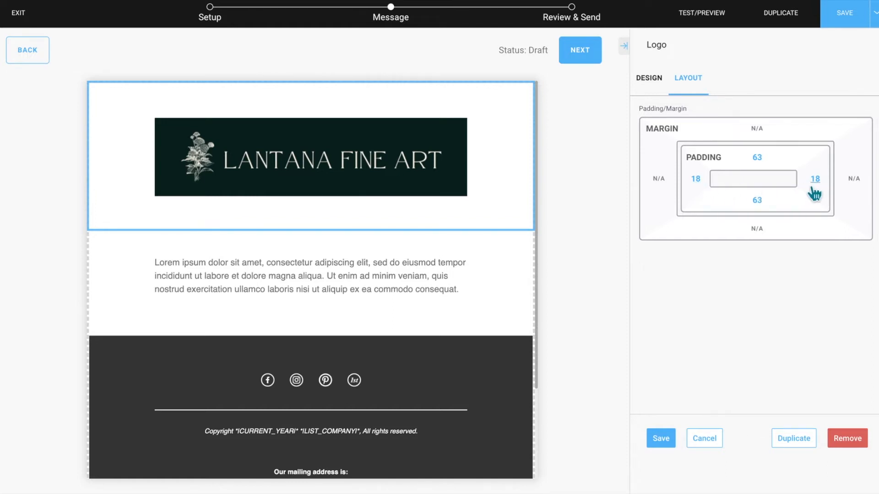
{"action": "left_click", "coordinate": [664, 440]}
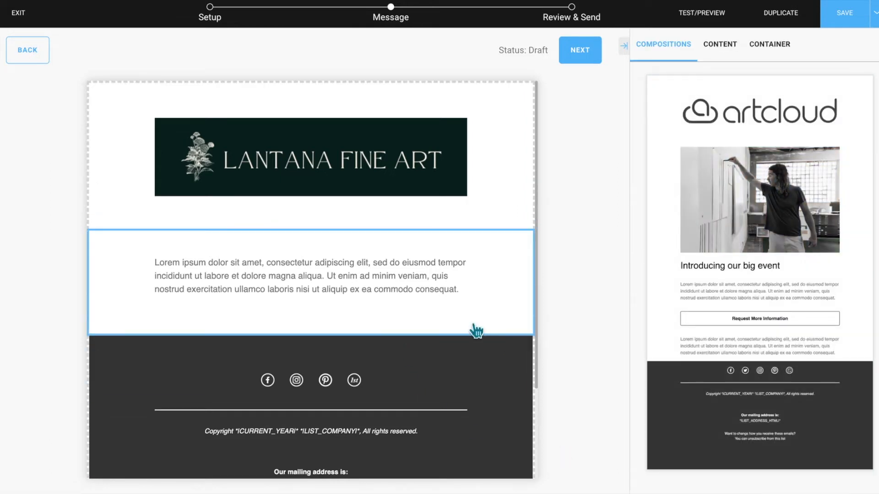
{"action": "left_click", "coordinate": [494, 307]}
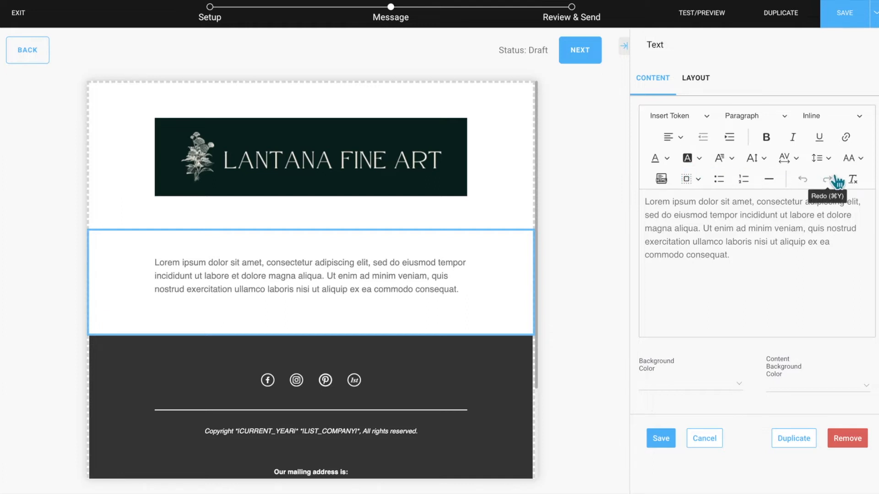
{"action": "left_click", "coordinate": [655, 158]}
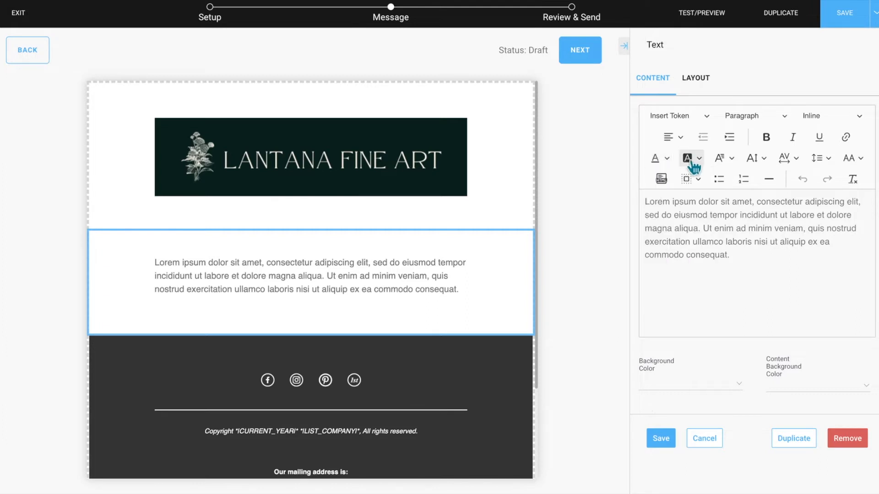
{"action": "left_click", "coordinate": [701, 161]}
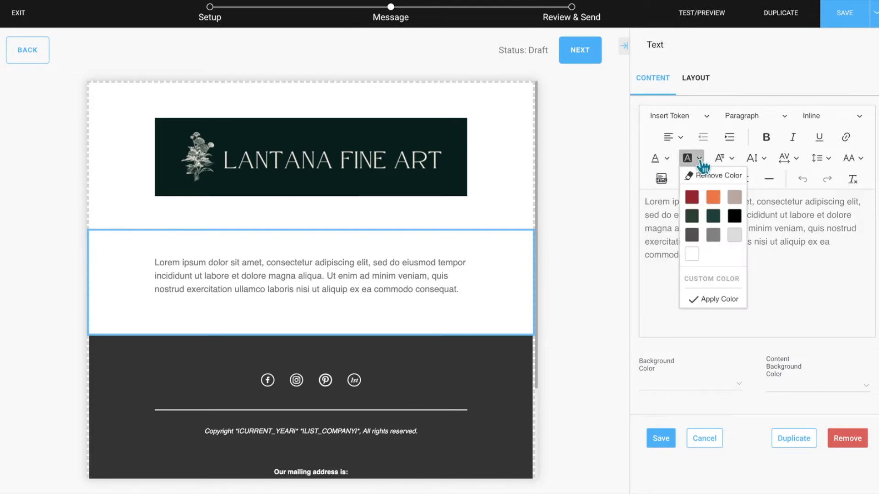
{"action": "left_click", "coordinate": [727, 160]}
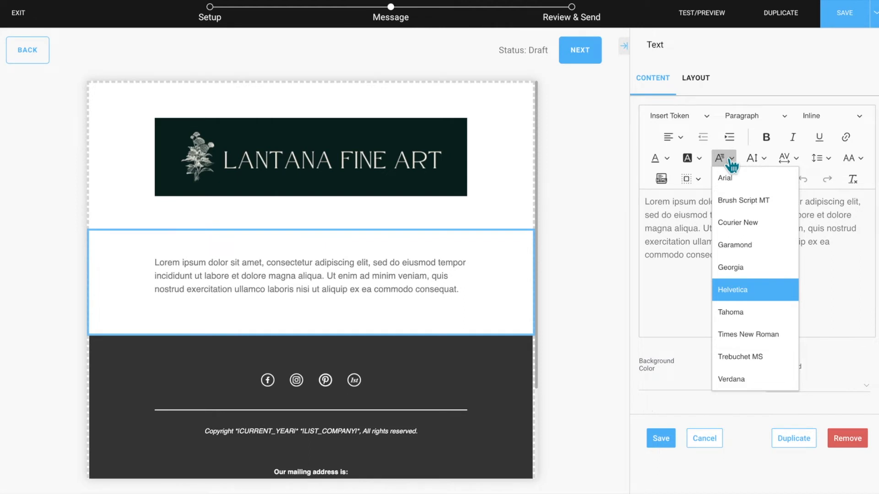
{"action": "left_click", "coordinate": [755, 159]}
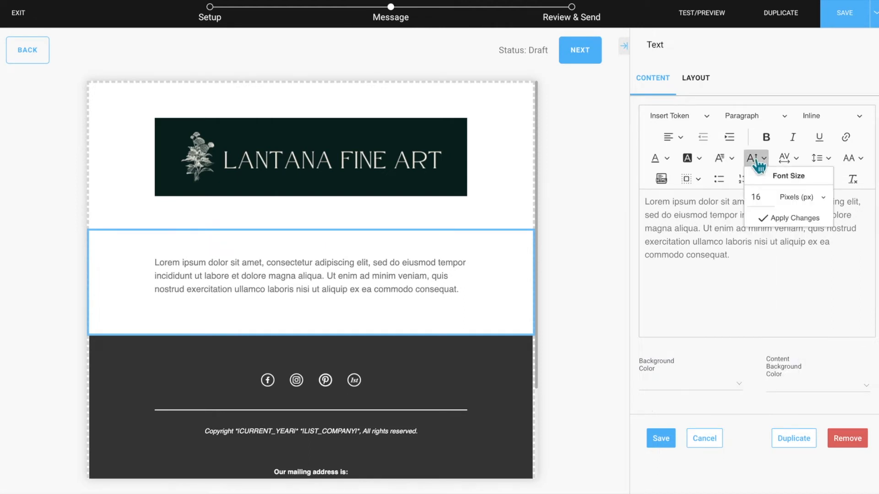
{"action": "left_click", "coordinate": [756, 160]}
{"action": "left_click", "coordinate": [786, 160]}
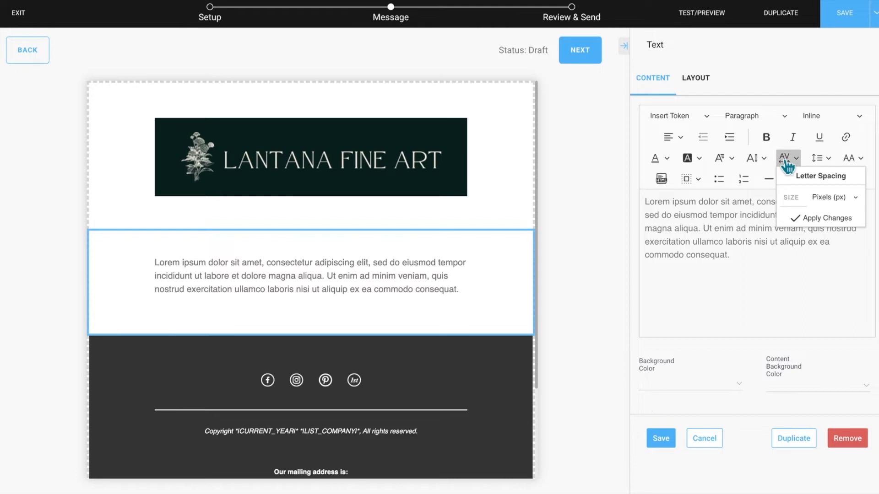
{"action": "left_click", "coordinate": [785, 160]}
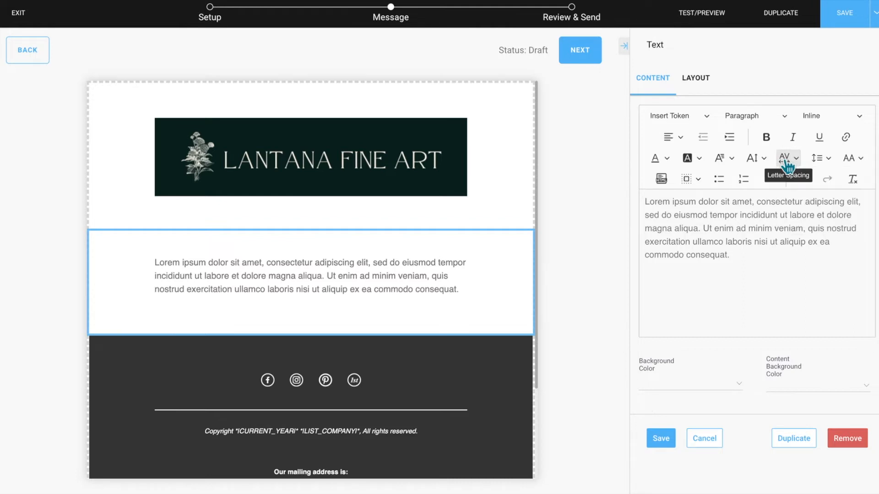
{"action": "left_click", "coordinate": [816, 160]}
{"action": "left_click", "coordinate": [816, 160]}
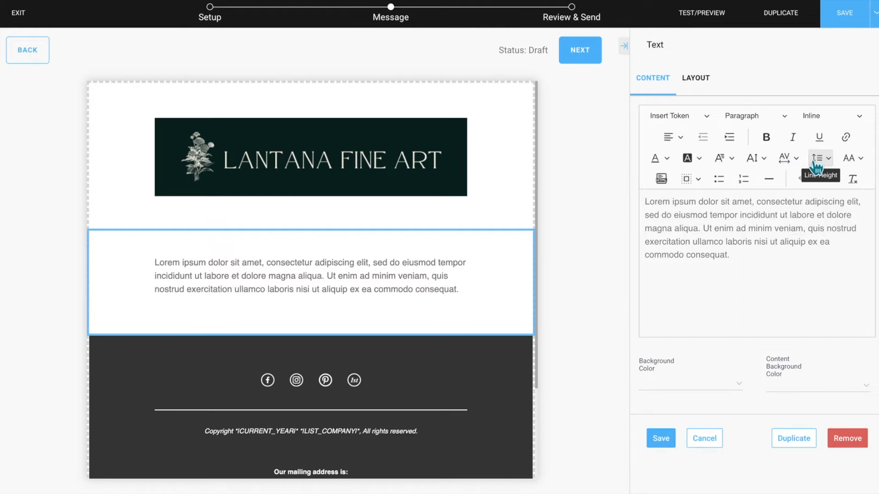
{"action": "left_click", "coordinate": [851, 161]}
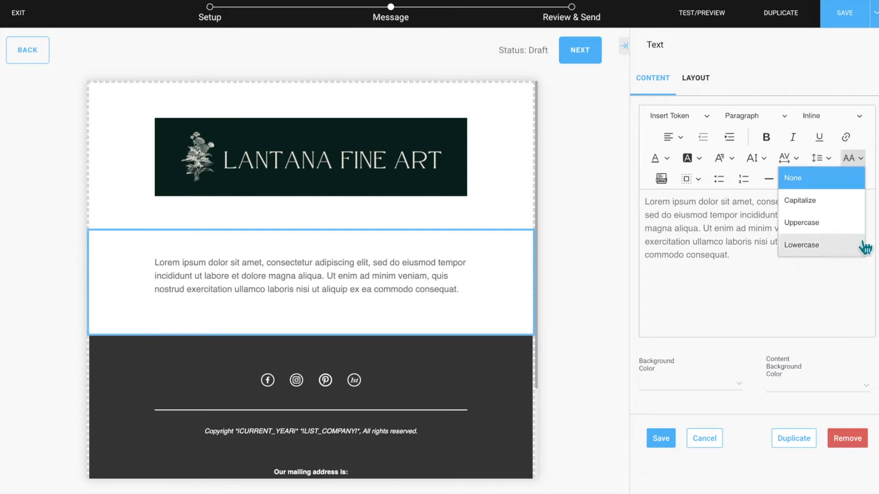
{"action": "left_click", "coordinate": [852, 158]}
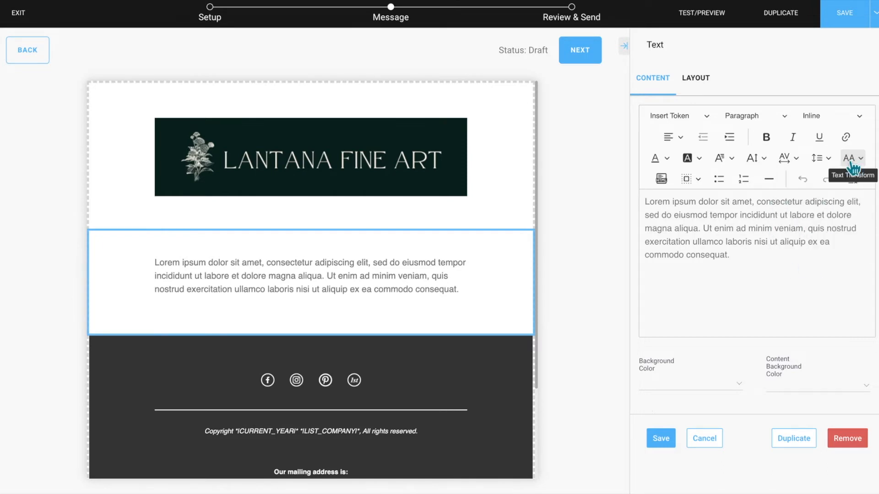
{"action": "left_click", "coordinate": [693, 96]}
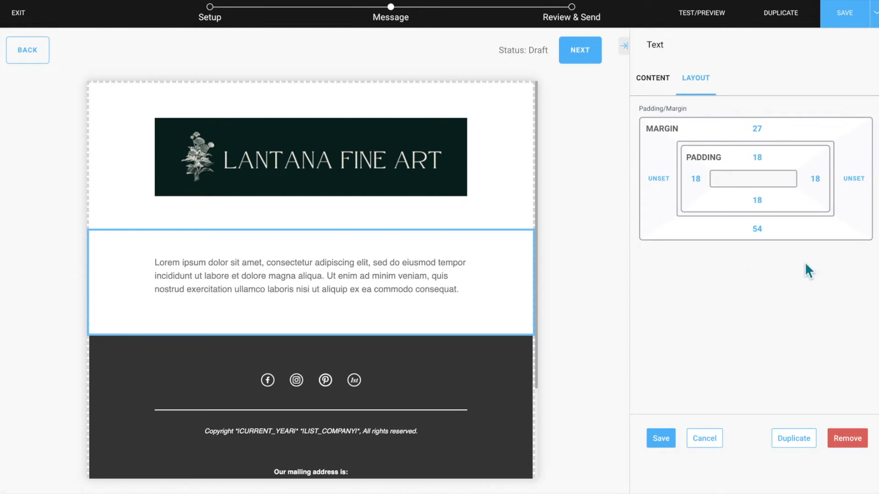
{"action": "left_click", "coordinate": [661, 441]}
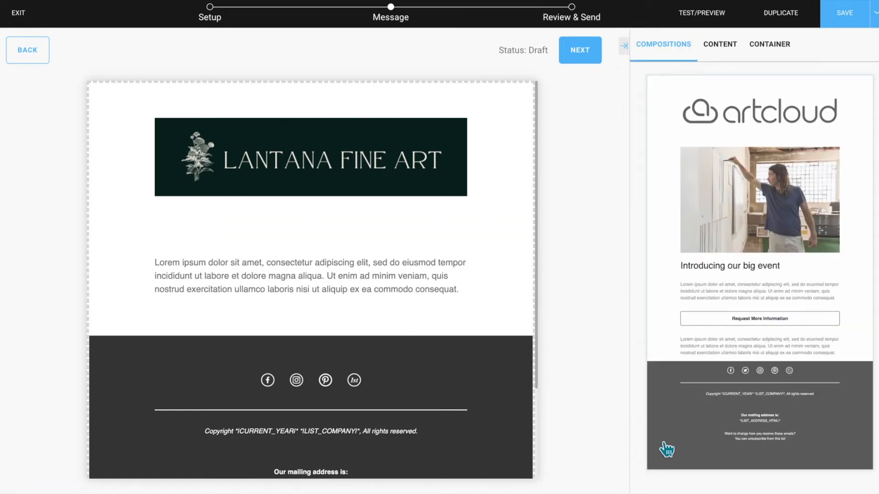
Step: Place a TEXT block under the first paragraph, above the footer, leaving its settings unchanged
{"action": "left_click", "coordinate": [729, 55]}
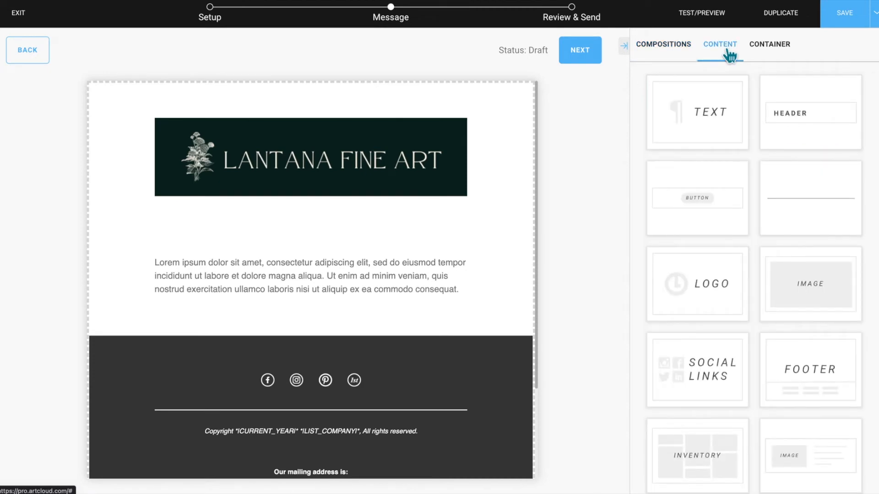
{"action": "left_click_drag", "start_coordinate": [694, 122], "coordinate": [438, 297]}
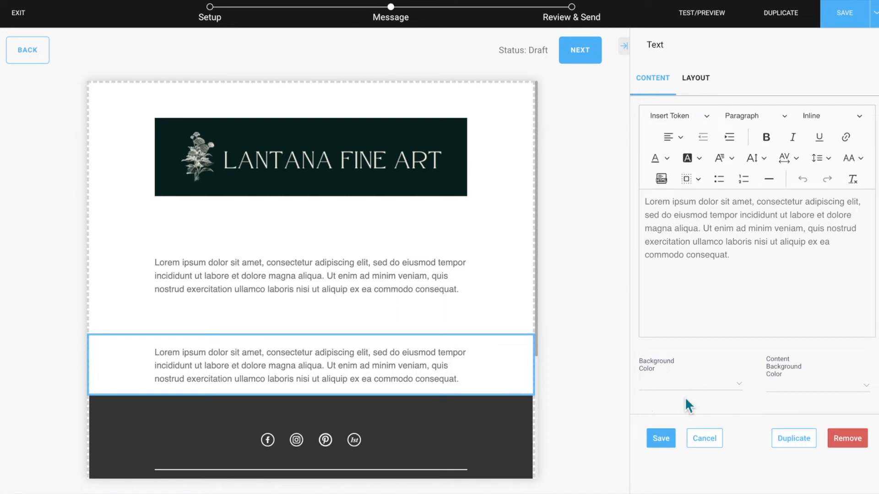
{"action": "left_click", "coordinate": [705, 436]}
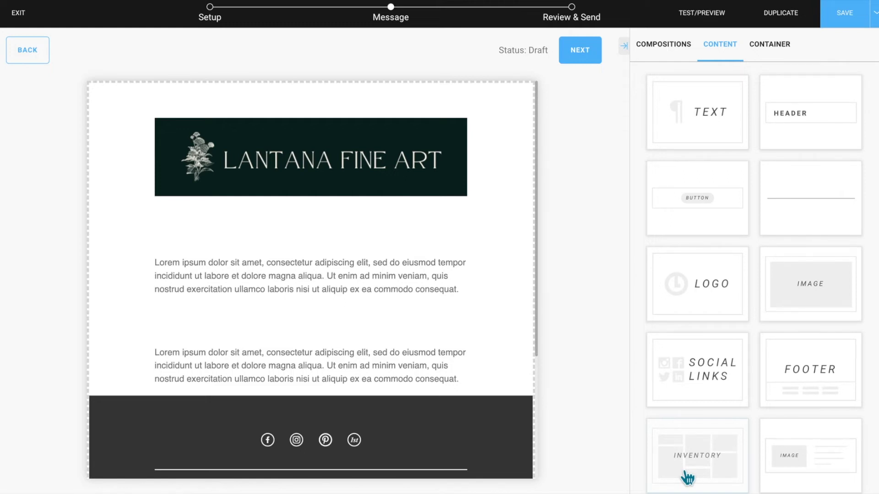
{"action": "left_click_drag", "start_coordinate": [688, 478], "coordinate": [476, 404]}
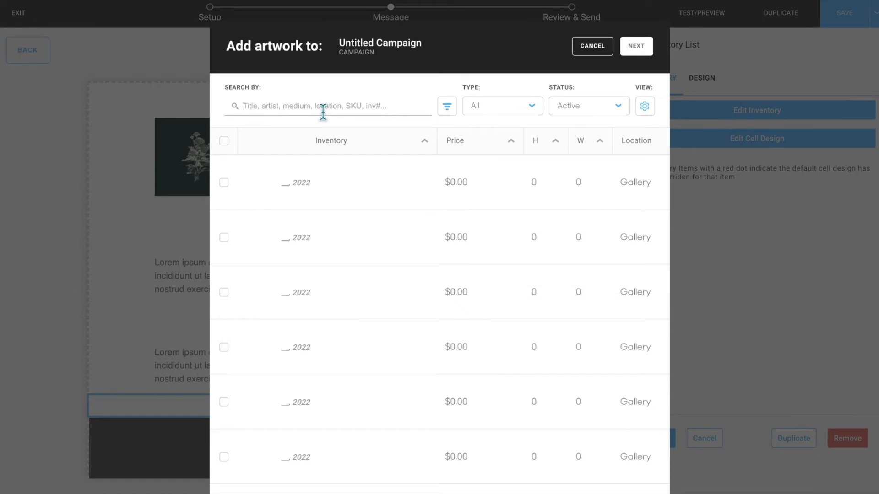
{"action": "left_click", "coordinate": [323, 111]}
{"action": "type", "text": "Kim Villa"}
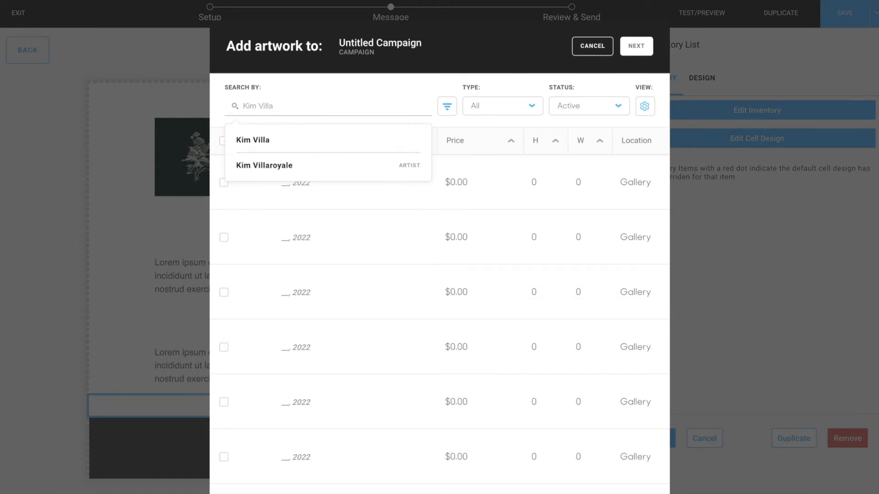
{"action": "left_click", "coordinate": [299, 164]}
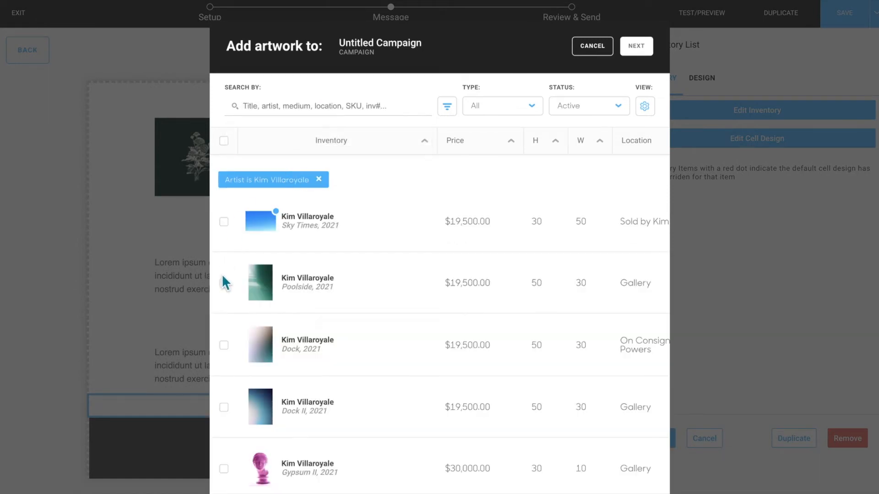
Step: Tick the Poolside, Dock and Dock II artworks
{"action": "left_click", "coordinate": [224, 283]}
{"action": "left_click", "coordinate": [224, 345]}
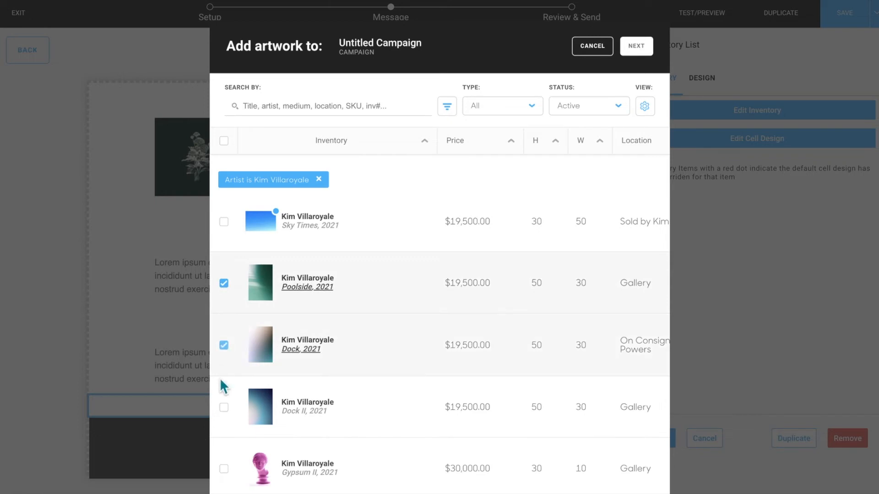
{"action": "left_click", "coordinate": [224, 407]}
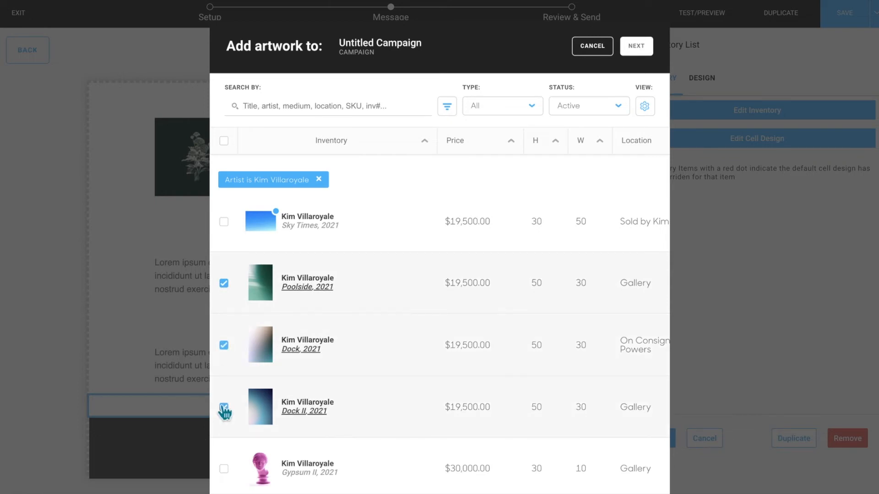
Step: Set the chosen artworks' layout to 1 column with Custom Linking
{"action": "left_click", "coordinate": [635, 47]}
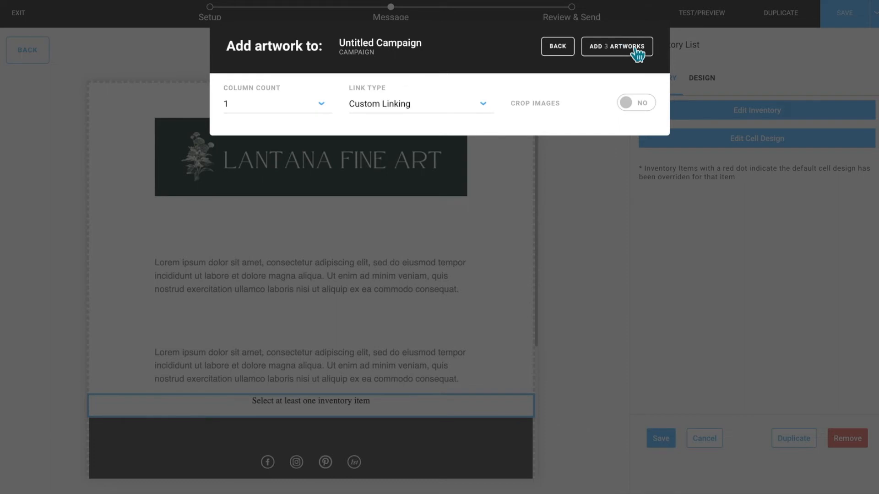
{"action": "left_click", "coordinate": [293, 104]}
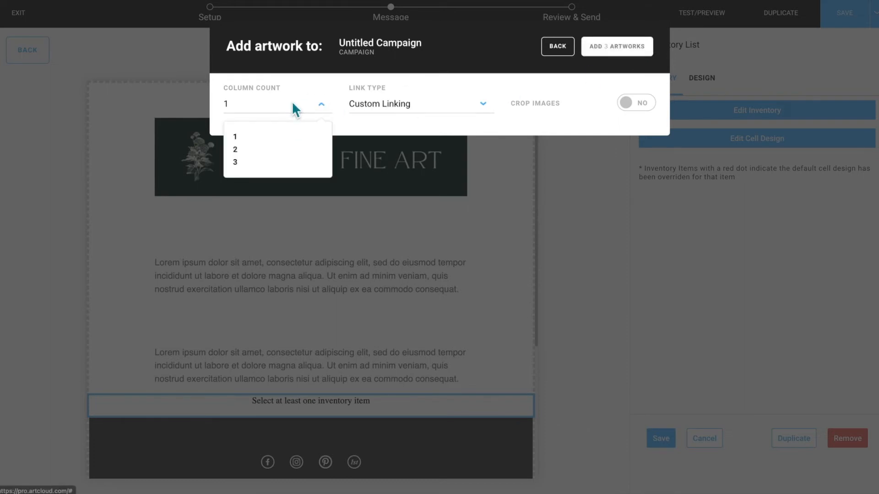
{"action": "left_click", "coordinate": [237, 138]}
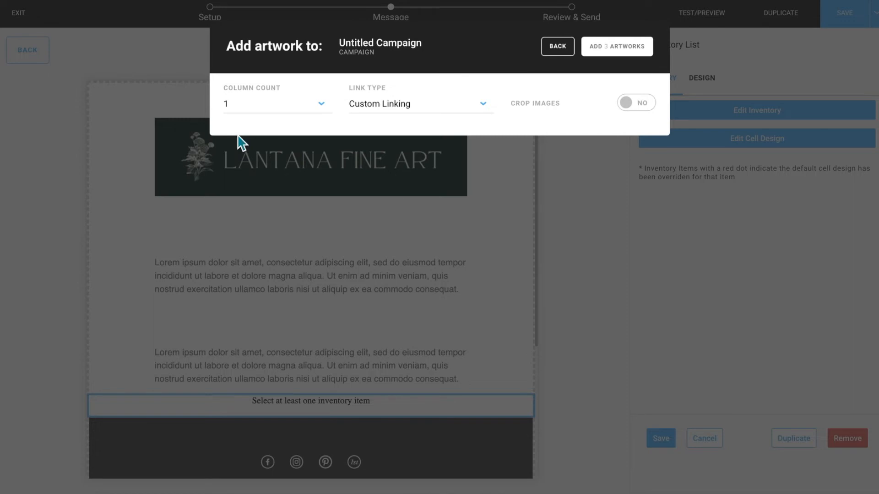
{"action": "left_click", "coordinate": [400, 105]}
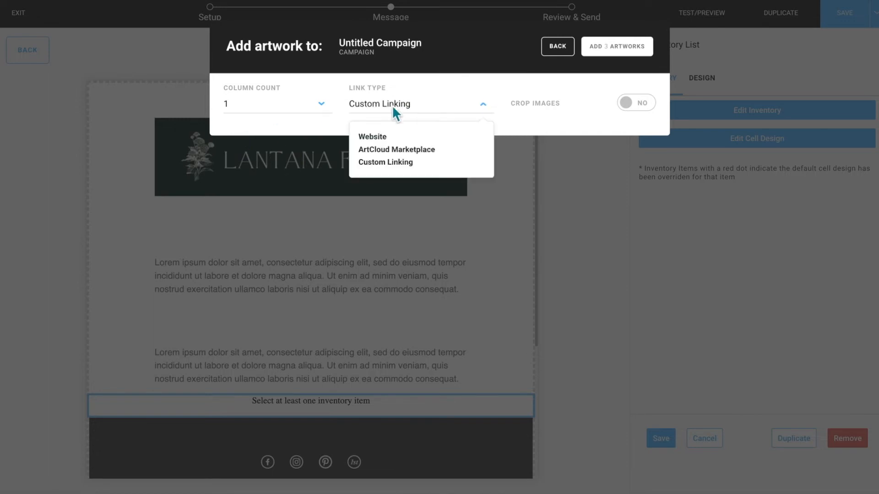
{"action": "left_click", "coordinate": [379, 164]}
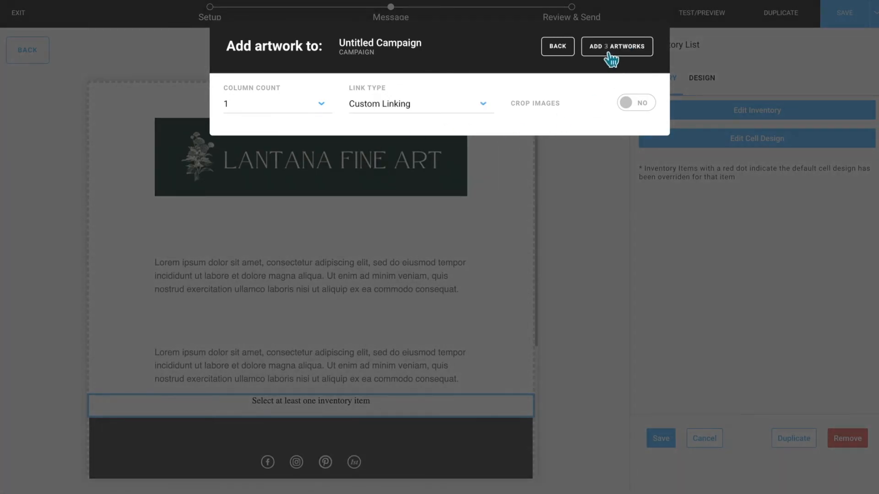
Step: Insert the three artworks into the email and open Edit Cell Design for the artwork cells
{"action": "left_click", "coordinate": [631, 46]}
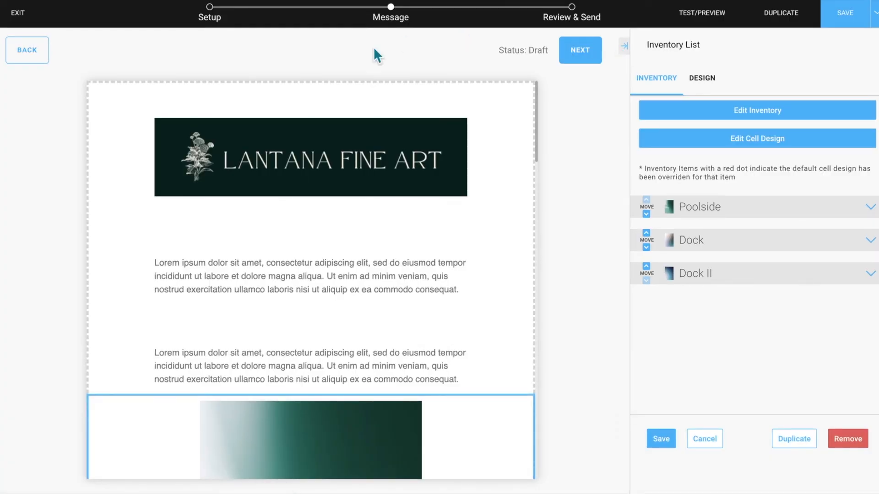
{"action": "scroll", "coordinate": [314, 272], "scroll_direction": "down", "scroll_amount": 5}
{"action": "scroll", "coordinate": [314, 272], "scroll_direction": "down", "scroll_amount": 3}
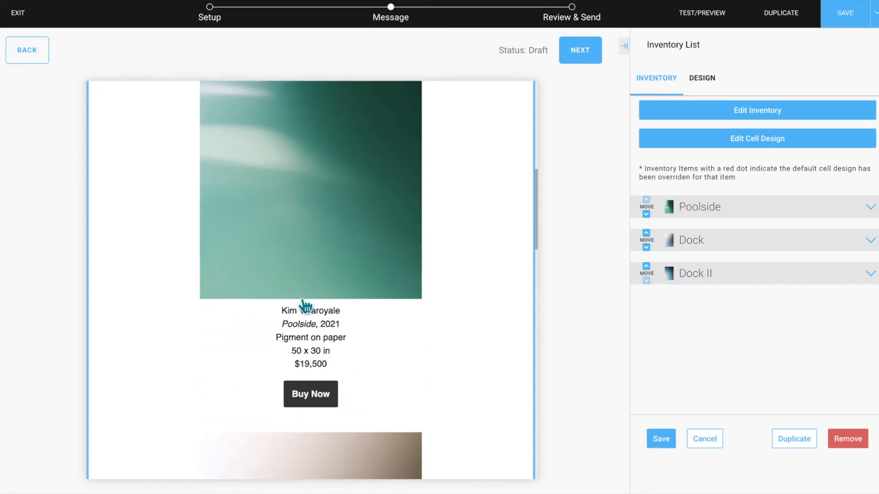
{"action": "left_click", "coordinate": [779, 153]}
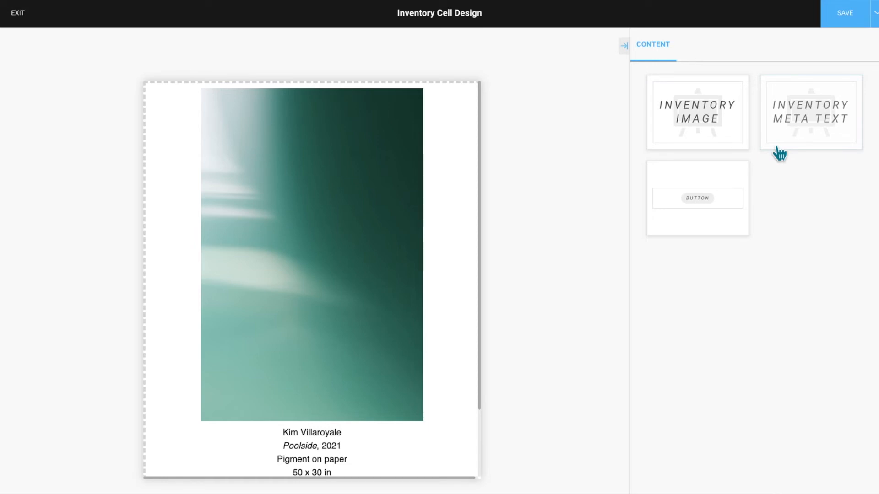
Step: Relabel the cell button from 'Buy Now' to 'View Piece' and save the change
{"action": "scroll", "coordinate": [406, 392], "scroll_direction": "down", "scroll_amount": 2}
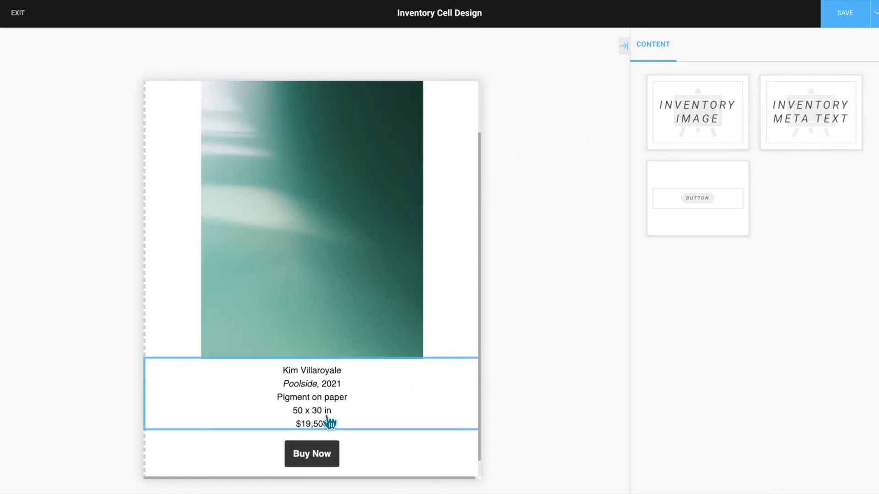
{"action": "left_click", "coordinate": [329, 423]}
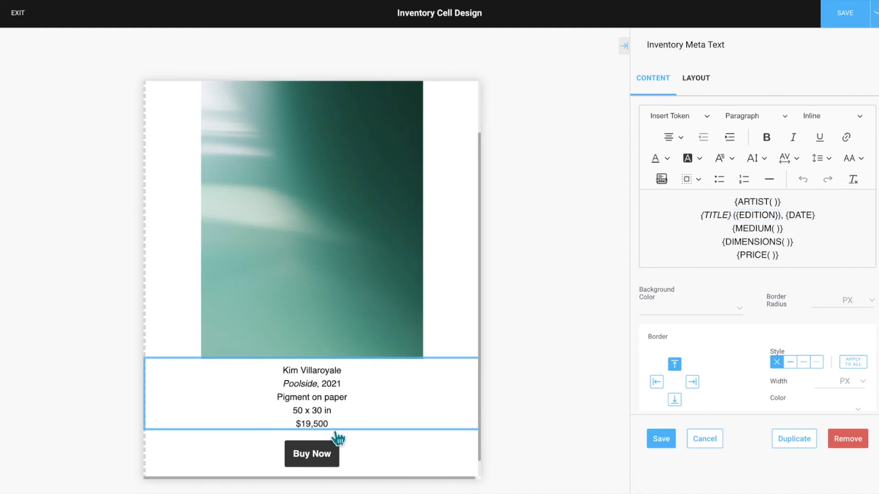
{"action": "left_click", "coordinate": [340, 464]}
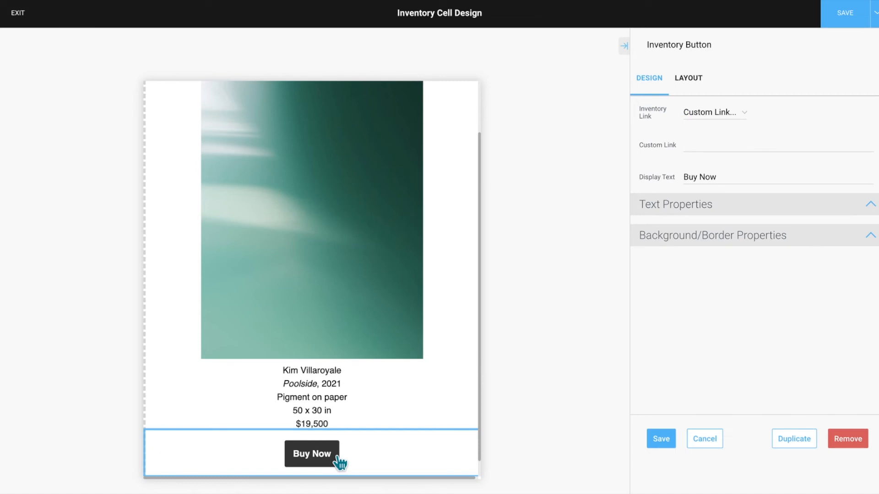
{"action": "left_click_drag", "start_coordinate": [723, 176], "coordinate": [635, 180]}
{"action": "type", "text": "View Piece"}
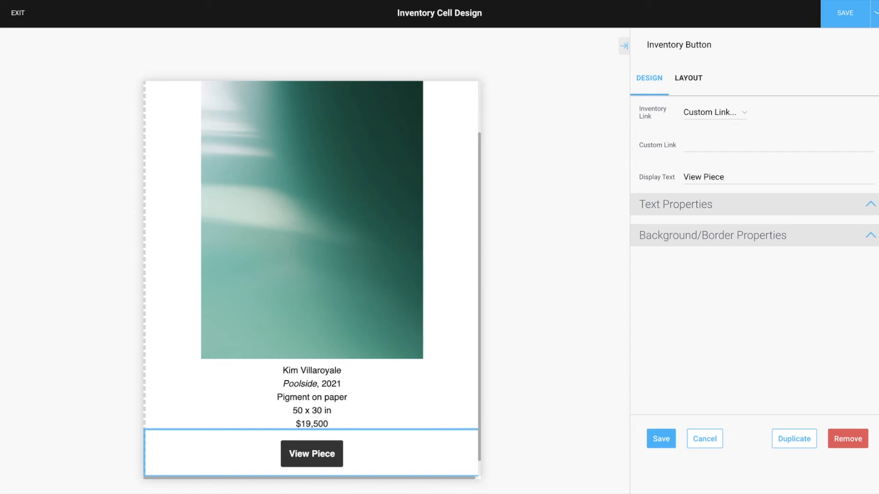
{"action": "left_click", "coordinate": [654, 442]}
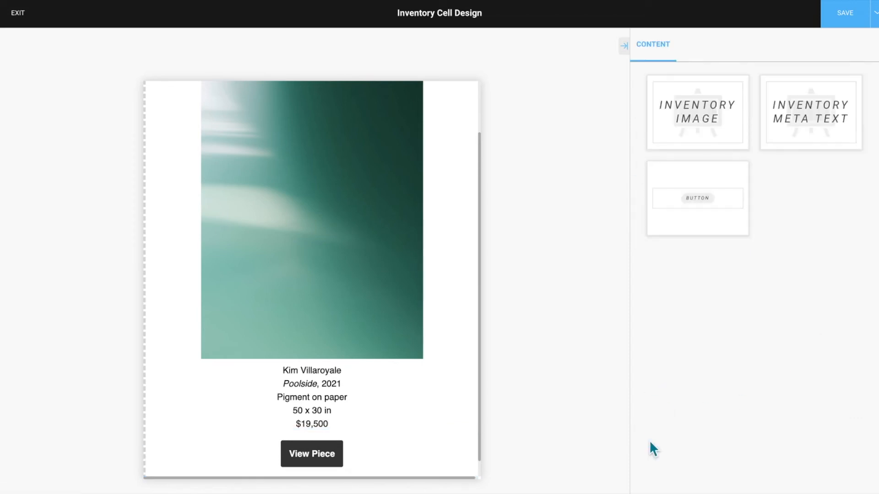
Step: Save the View Piece cell design, then turn off Use Default Cell Design for Dock and save
{"action": "left_click", "coordinate": [850, 25]}
{"action": "left_click", "coordinate": [18, 13]}
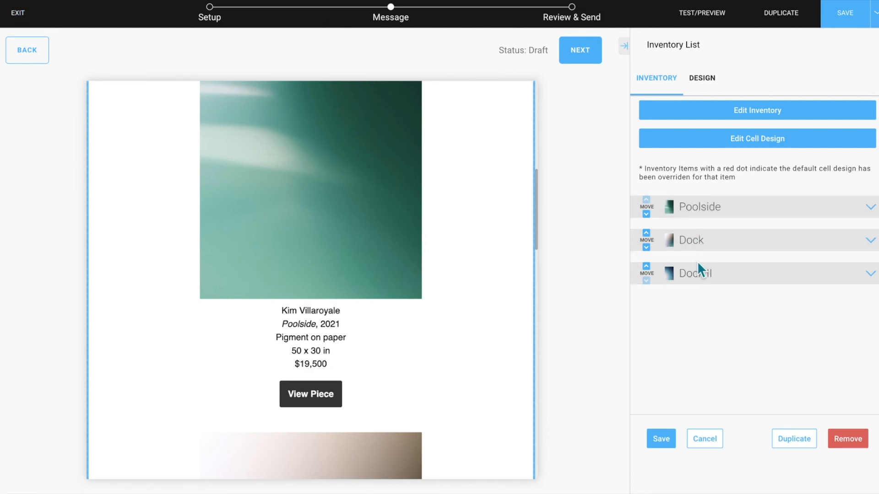
{"action": "left_click", "coordinate": [695, 245]}
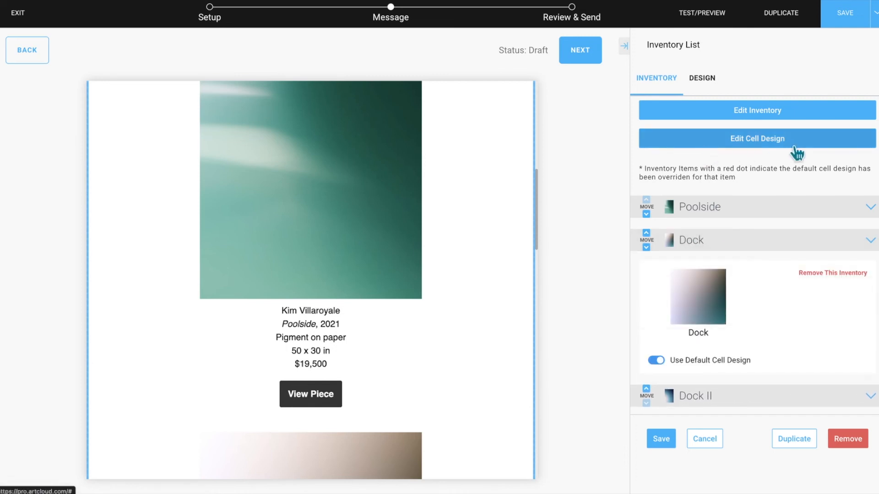
{"action": "left_click", "coordinate": [656, 362]}
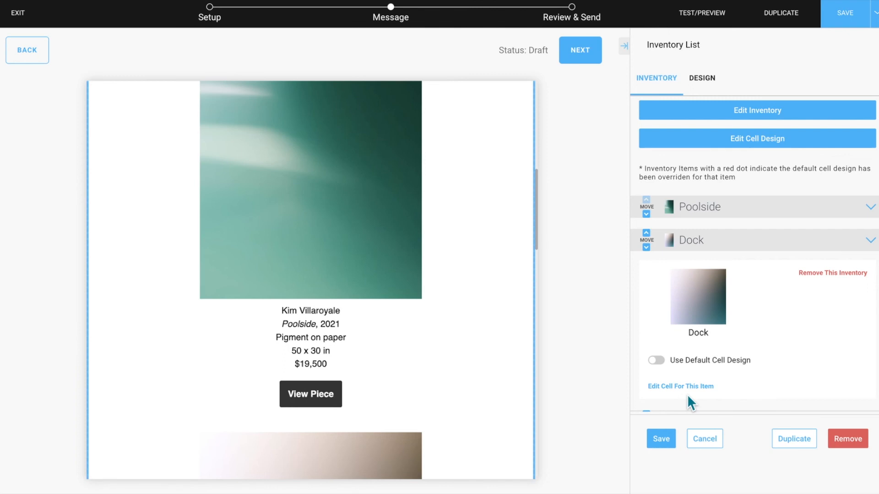
{"action": "left_click", "coordinate": [659, 436]}
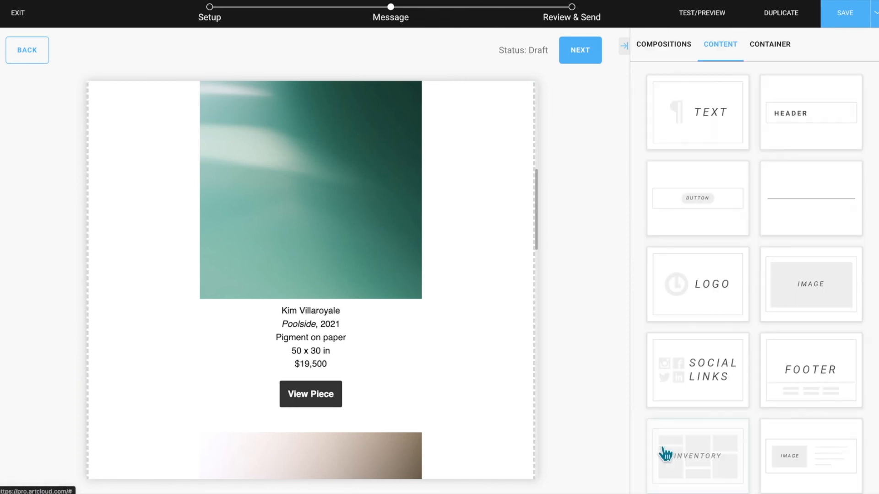
Step: Save the draft, then open and cancel the Send an email preview dialog
{"action": "left_click", "coordinate": [858, 30]}
{"action": "left_click", "coordinate": [701, 14]}
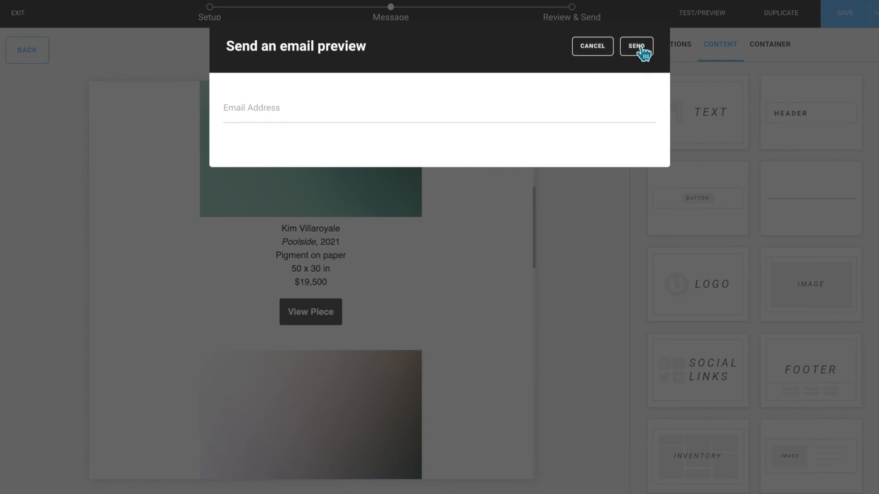
{"action": "left_click", "coordinate": [594, 48]}
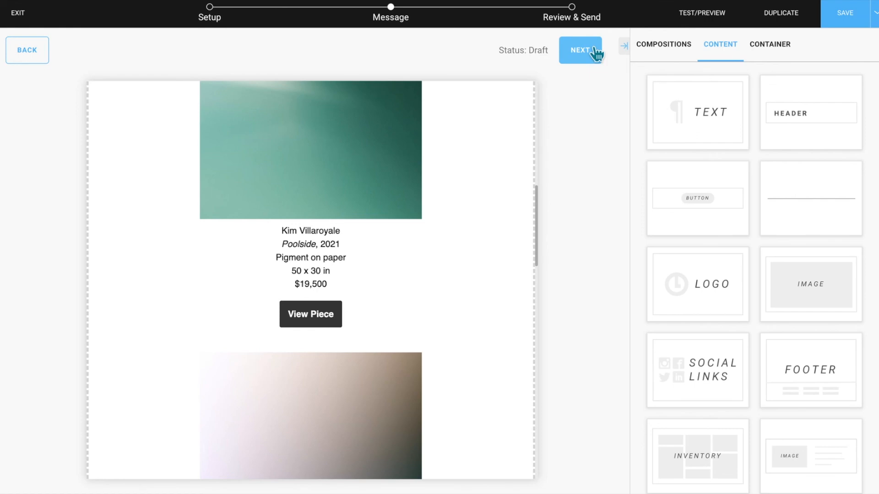
Step: Go through Review & Send and exit to the Campaigns list, showing the new Curators Draft
{"action": "left_click", "coordinate": [577, 56]}
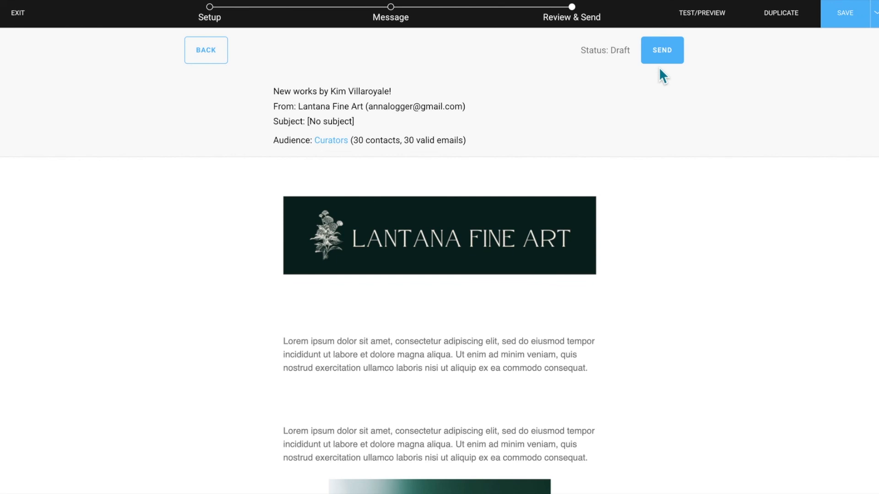
{"action": "left_click", "coordinate": [20, 14]}
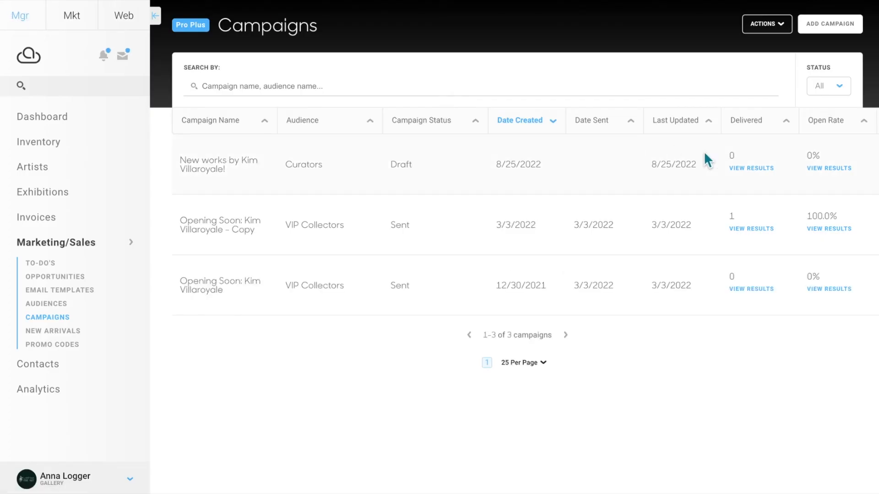
{"action": "scroll", "coordinate": [729, 156], "scroll_direction": "right", "scroll_amount": 8}
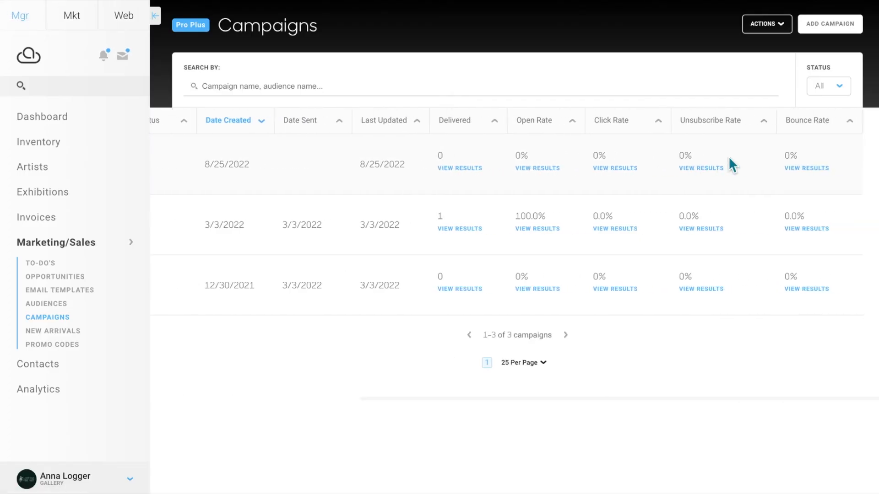
{"action": "scroll", "coordinate": [729, 160], "scroll_direction": "left", "scroll_amount": 8}
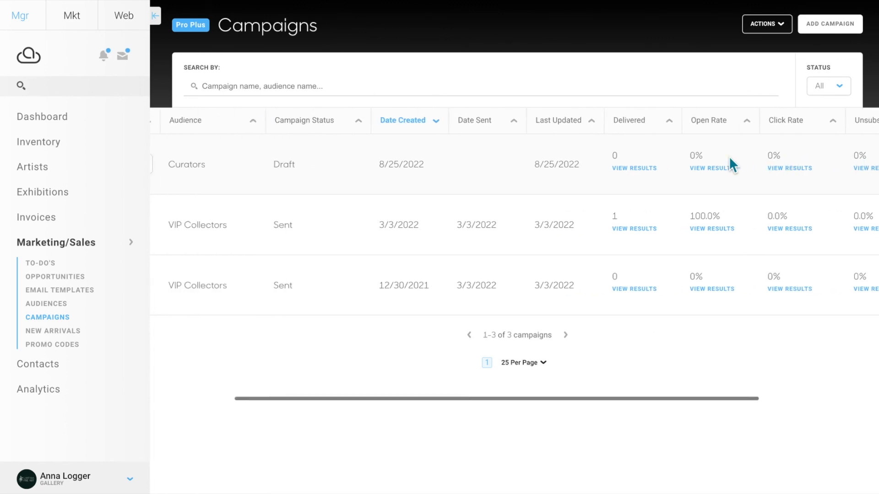